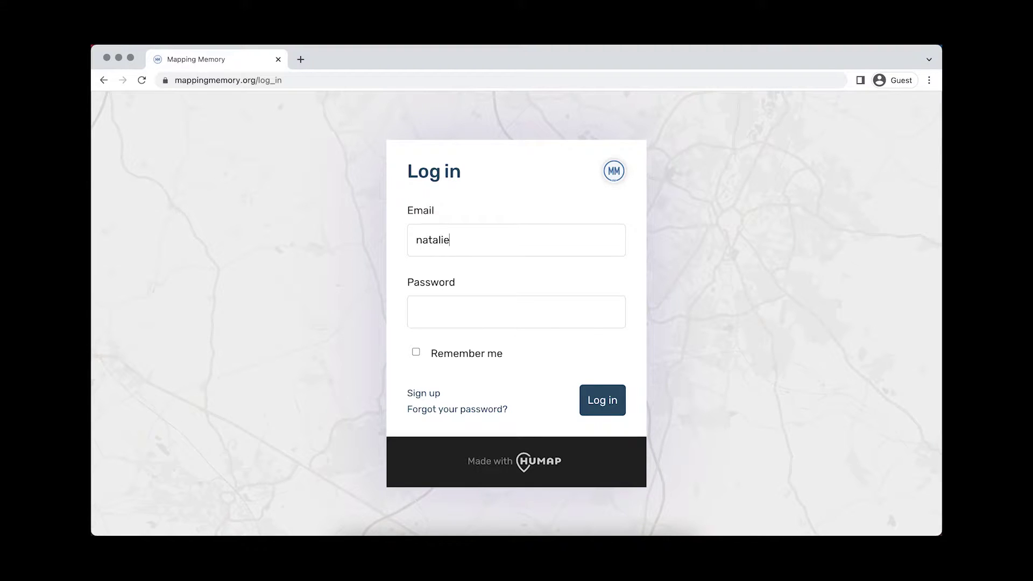
Fill in the login form with the account e-mail and password and enable Remember me.
text(e)
click(550, 314)
key(super+v)
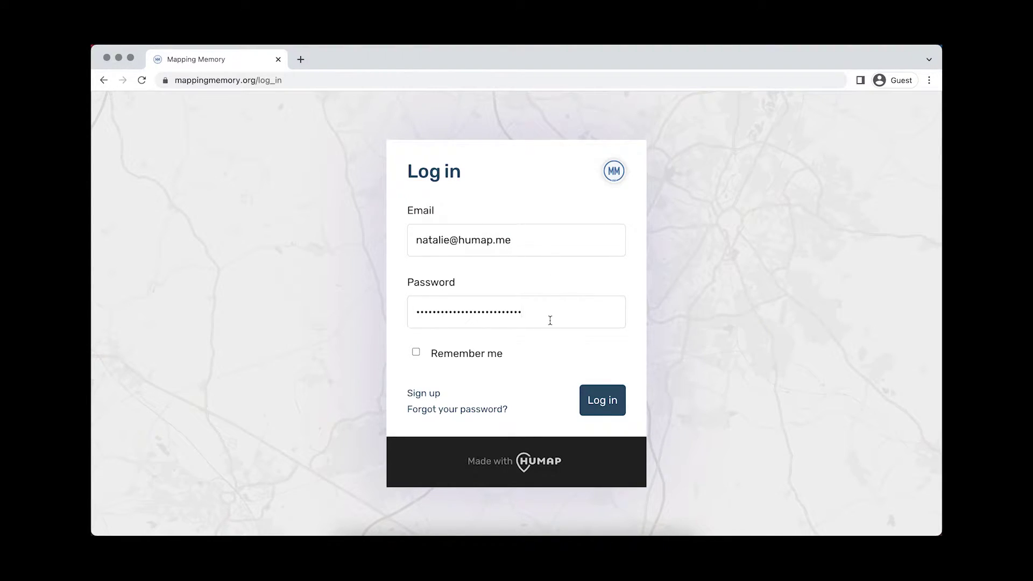
click(497, 355)
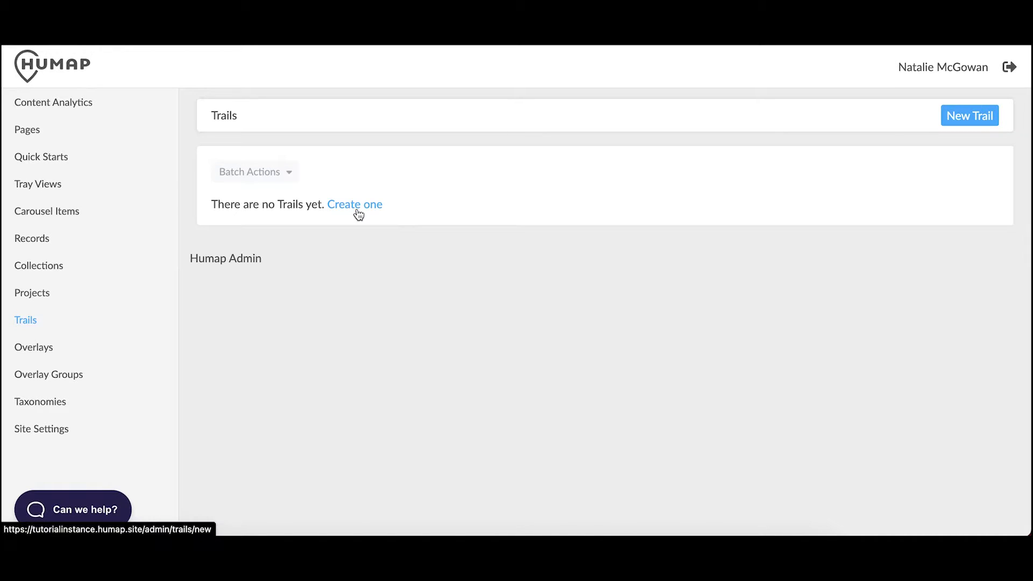
Start a new trail and set its title to "Ropewalks".
click(358, 215)
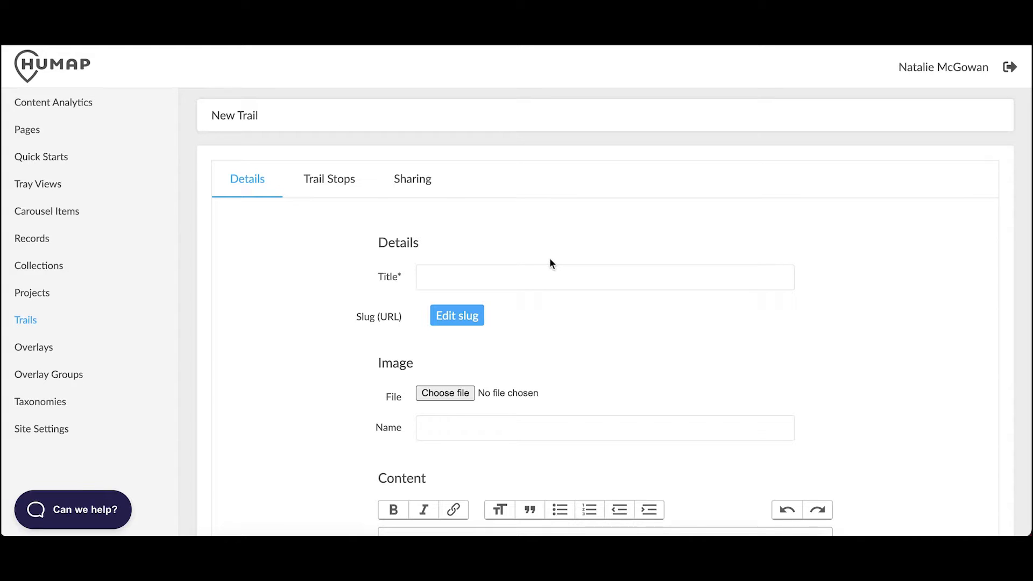
scroll(592, 243, down, 2)
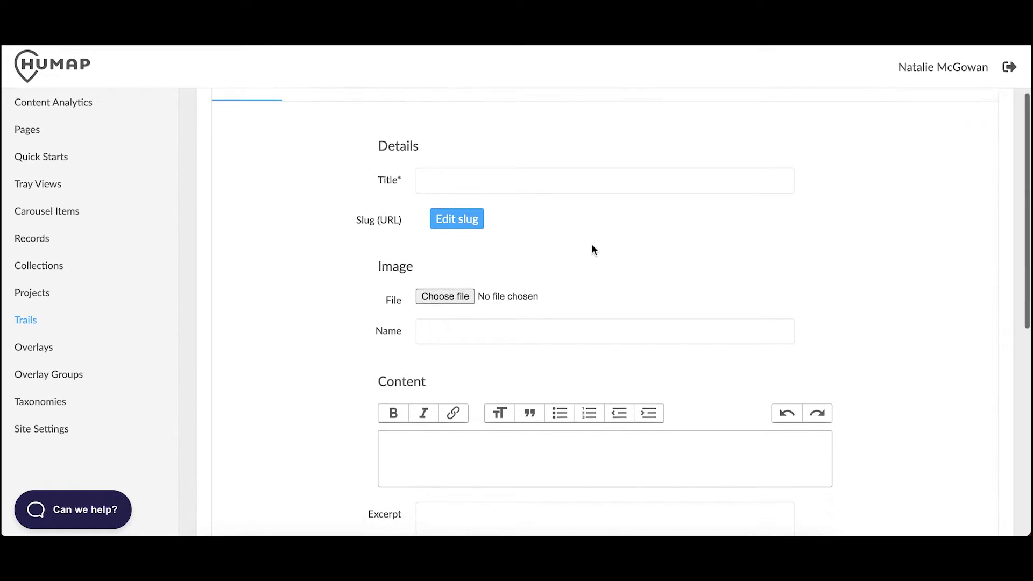
click(620, 166)
text(Ropewalks)
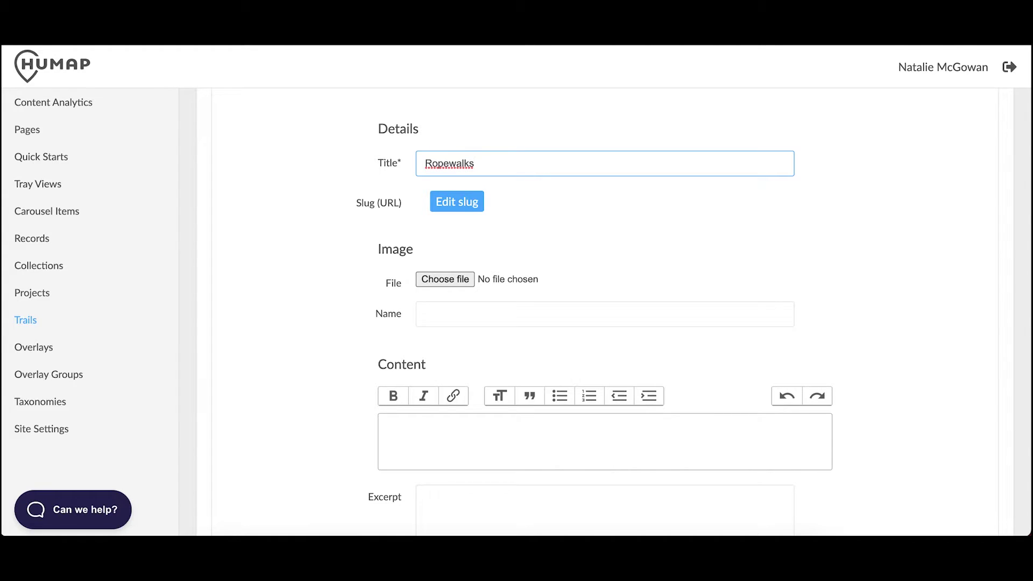
Enter the description of Liverpool's Ropewalks area as the trail content, and a shortened version ending in "..." as the excerpt.
scroll(605, 312, down, 1)
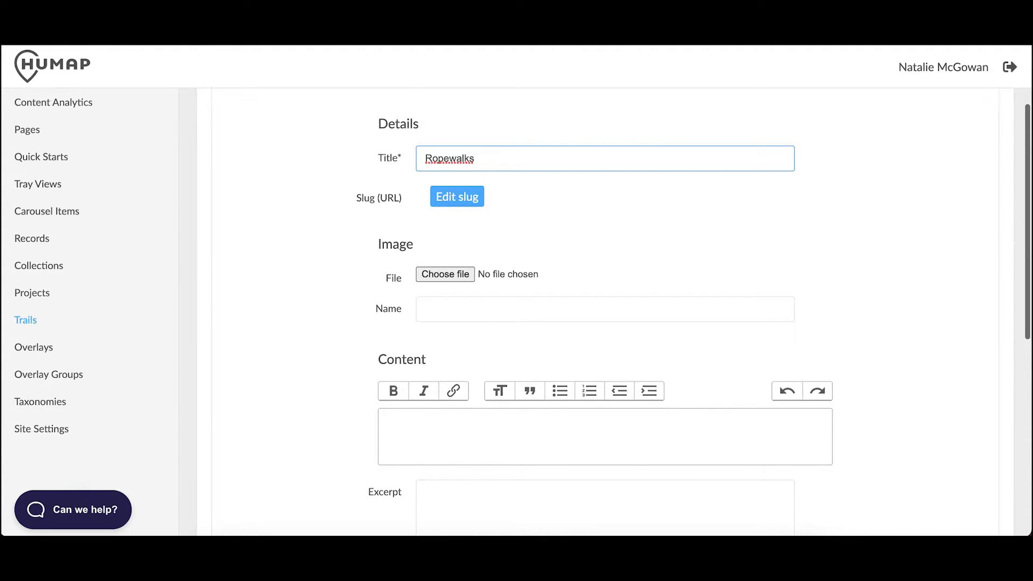
scroll(605, 312, down, 4)
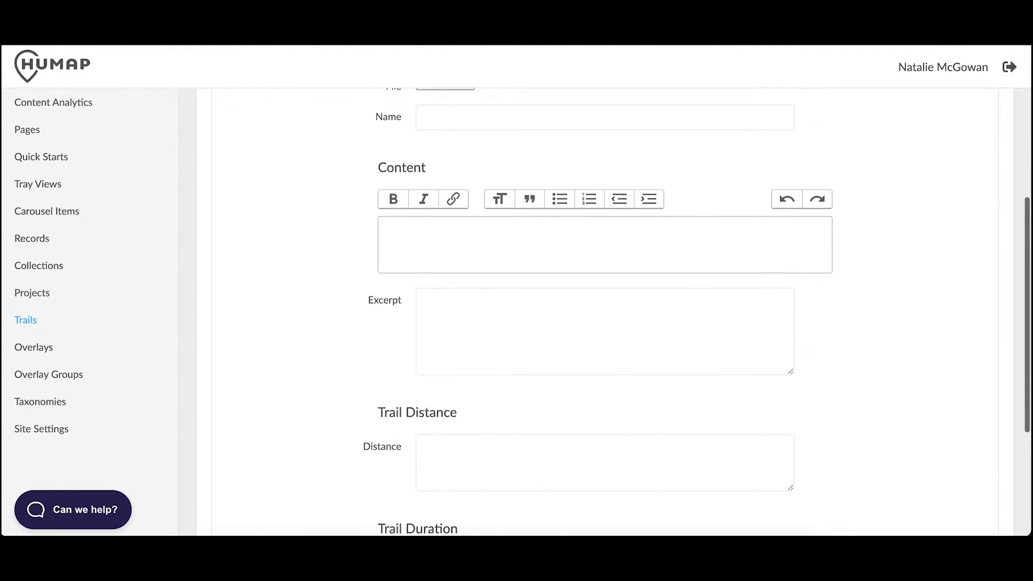
click(462, 225)
text(The Ropewalks area of Liverpool city centre served as an important warehouse storage location for the dock trade. During the 1950s–1970s it was also associated with the changing cultural day and night life of the city, up and down Bold Street, and Central Station.)
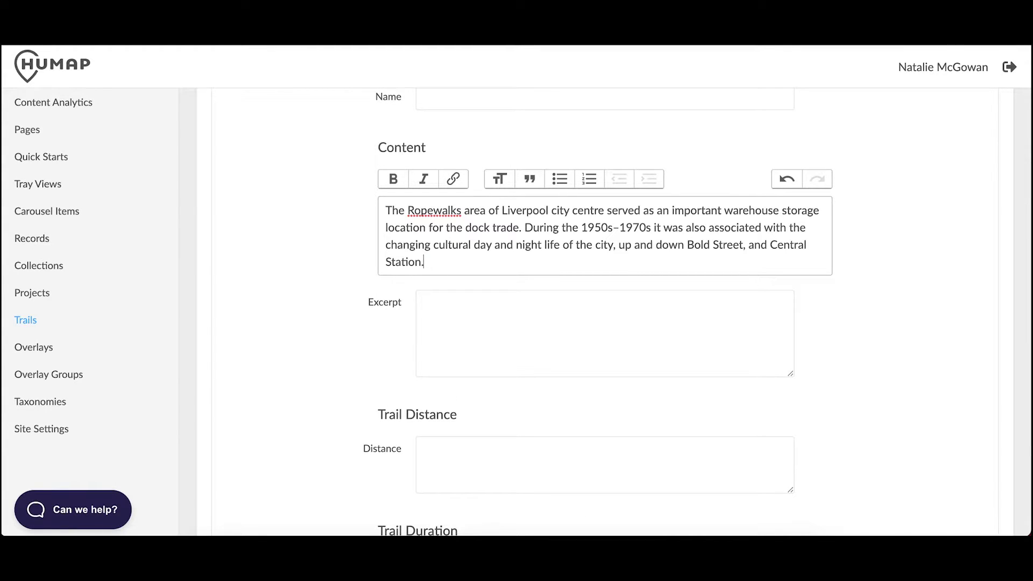
click(610, 349)
text(The Ropewalks area of Liverpool city centre served as an important warehouse storage location for the dock trade. During the 1950s–1970s it was also associated with the changing cultural day and ni...)
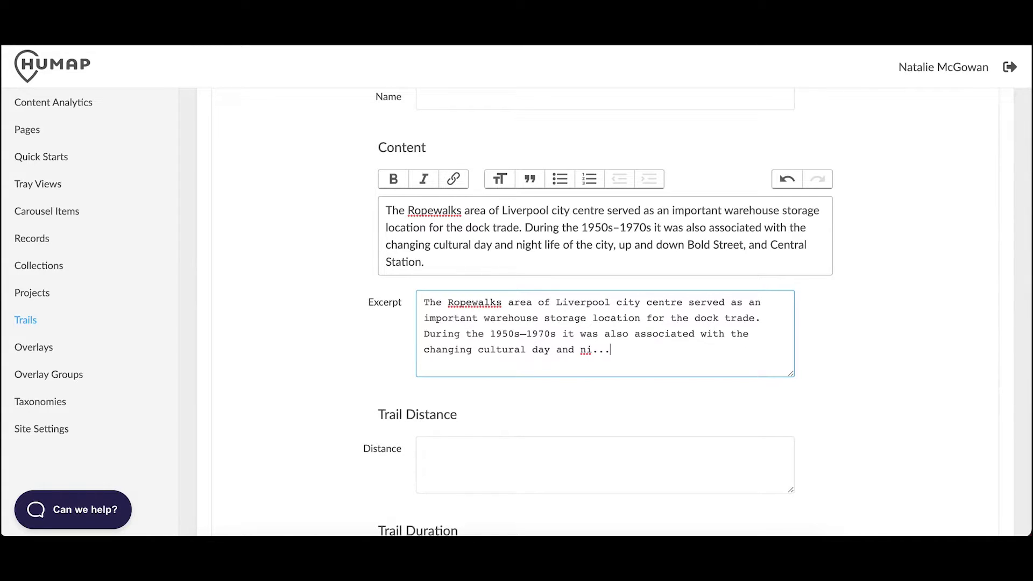
click(227, 328)
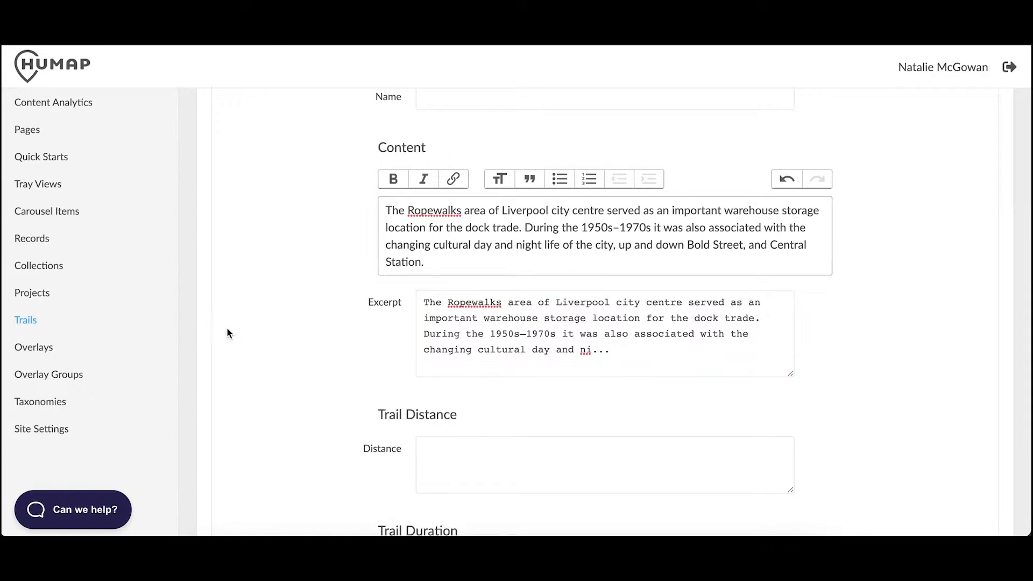
Set the trail distance to "2 km" and the trail duration to "2 hrs".
scroll(336, 322, down, 5)
click(477, 283)
text(2 km)
click(460, 407)
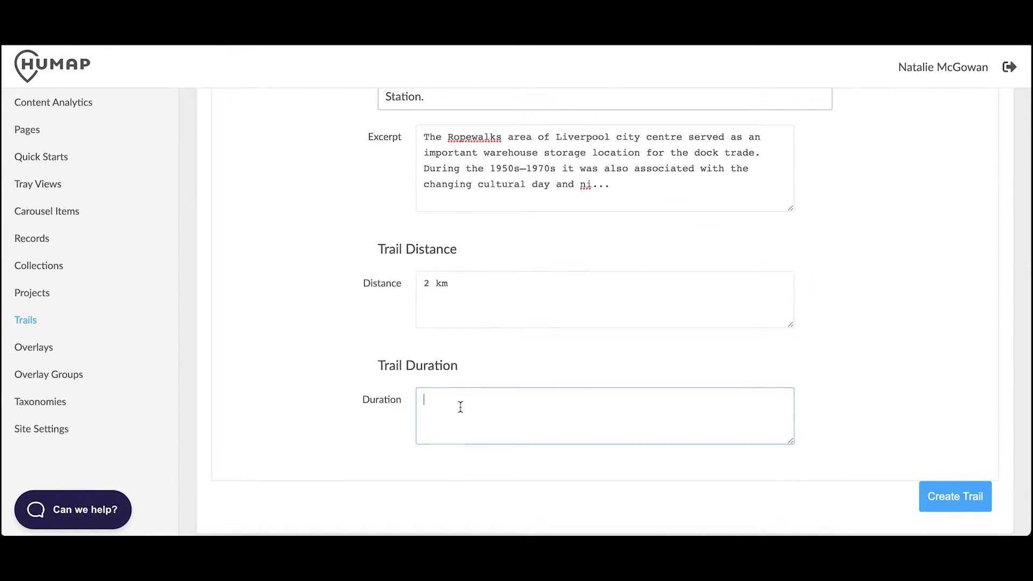
text(2 hrs)
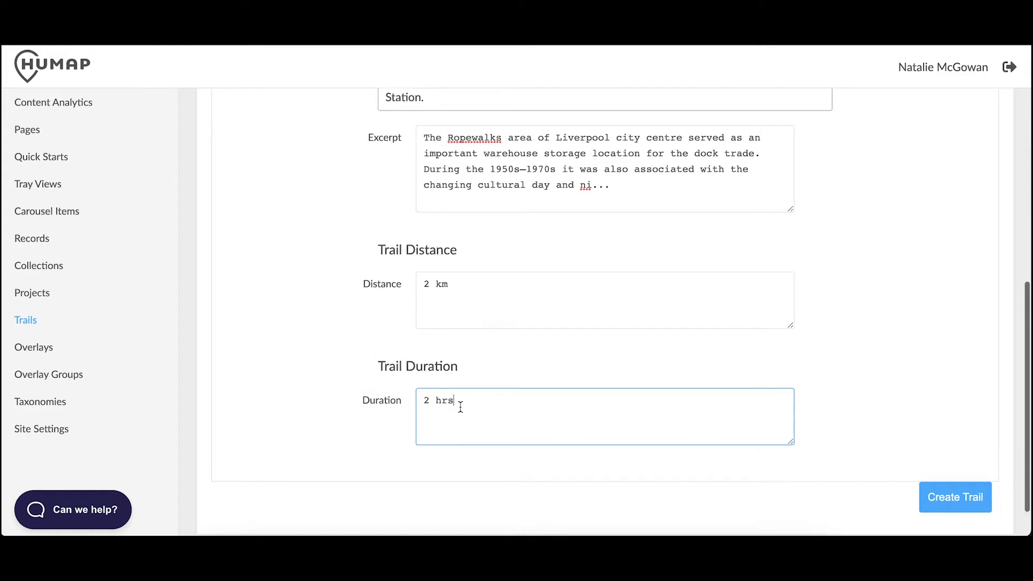
Name the trail image "Central Station, Liverpool" and attach the file Ropewalks.jpeg.
scroll(460, 407, up, 10)
click(460, 406)
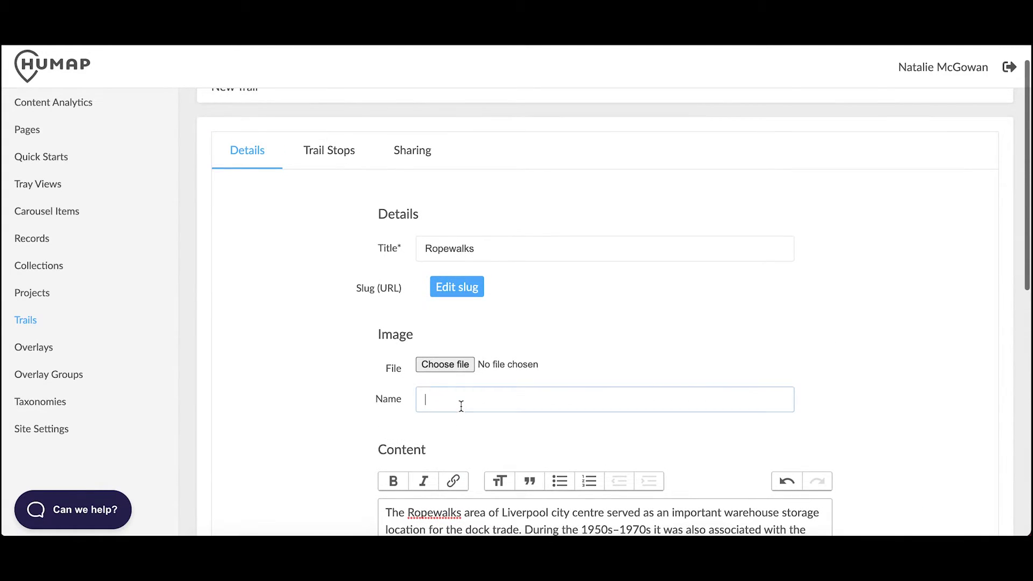
text(Central Station, Liverpool)
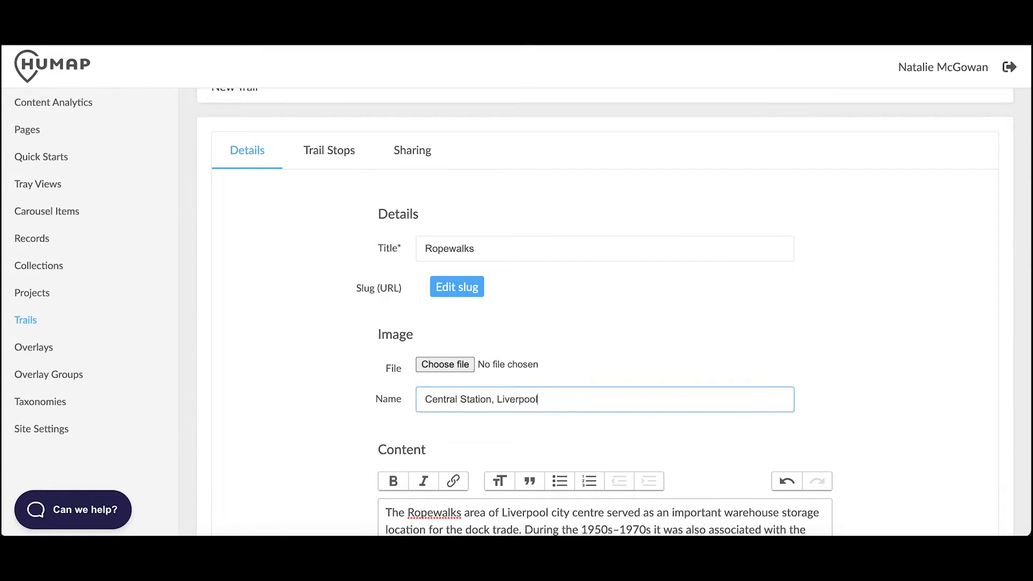
scroll(556, 350, down, 1)
click(466, 333)
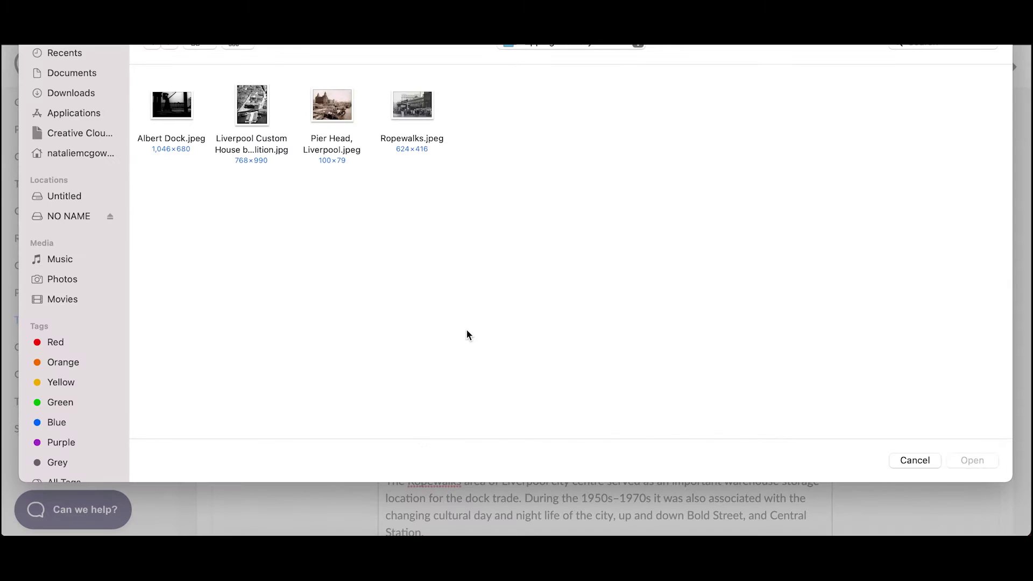
double_click(425, 111)
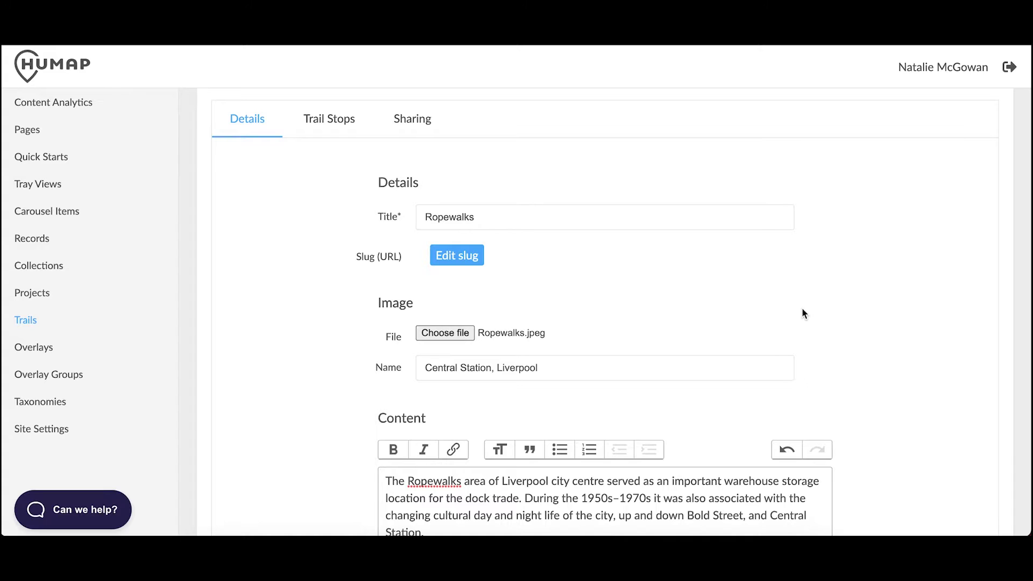
Add "Central Station: 1968 photograph" as the first trail stop record.
scroll(802, 310, up, 2)
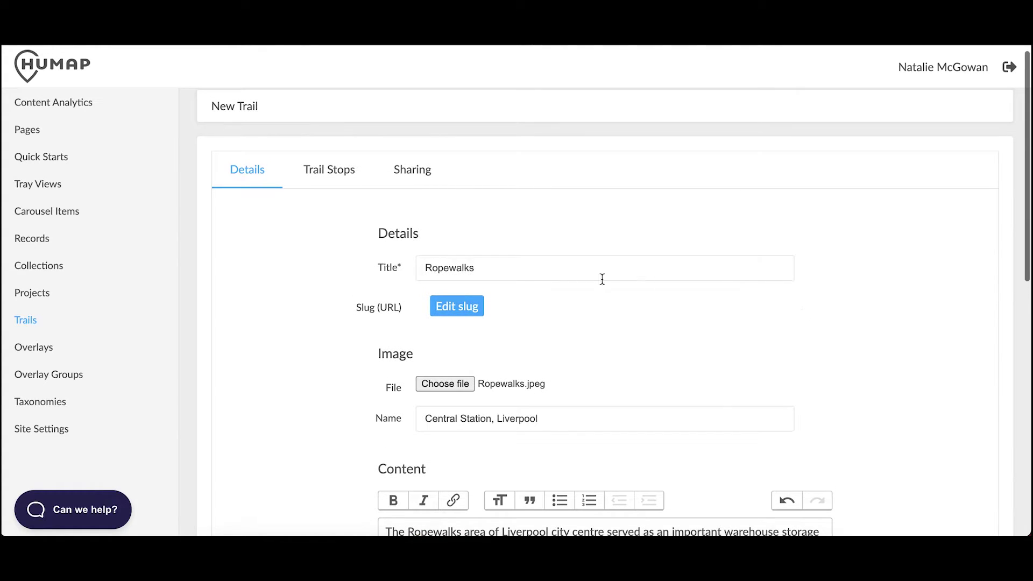
click(339, 180)
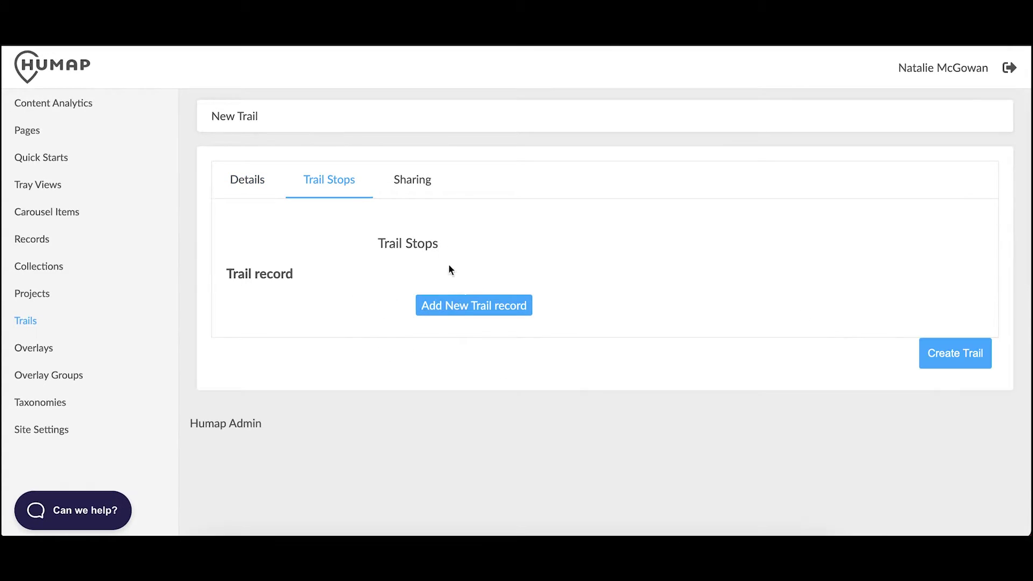
click(463, 304)
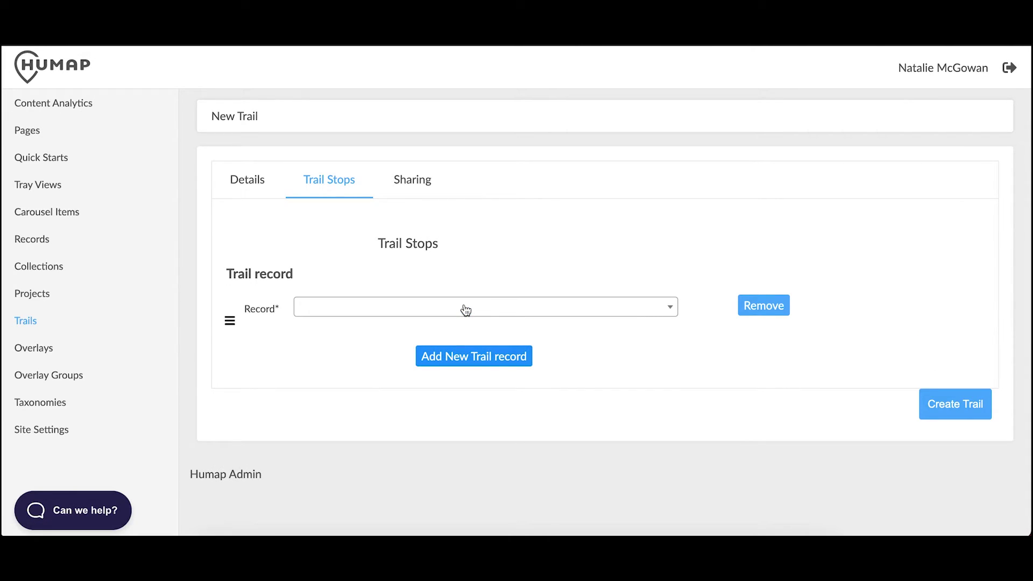
click(465, 311)
text(Centr)
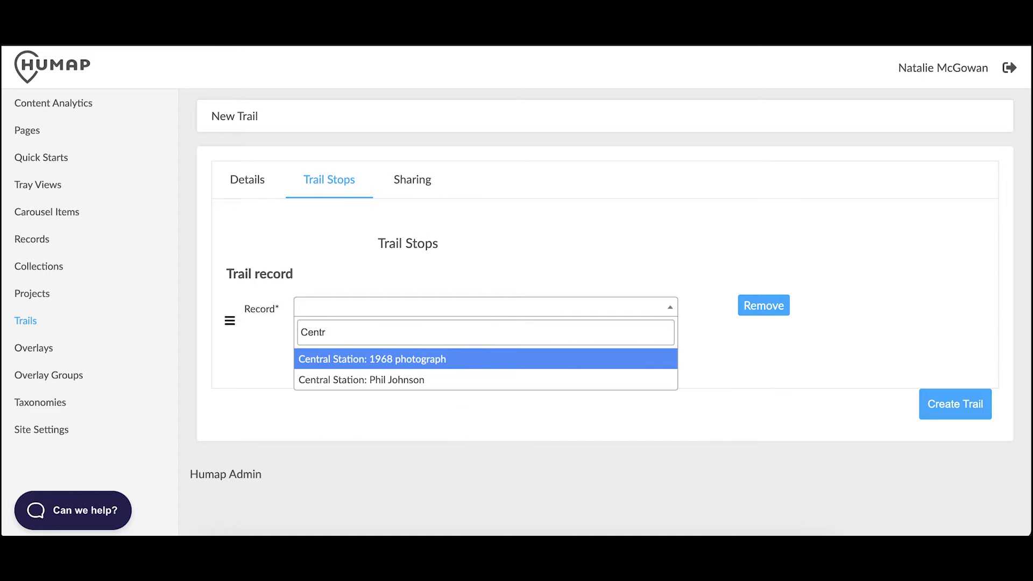
click(491, 360)
Add a second trail stop and assign the Bold Street record to it.
click(491, 361)
click(493, 363)
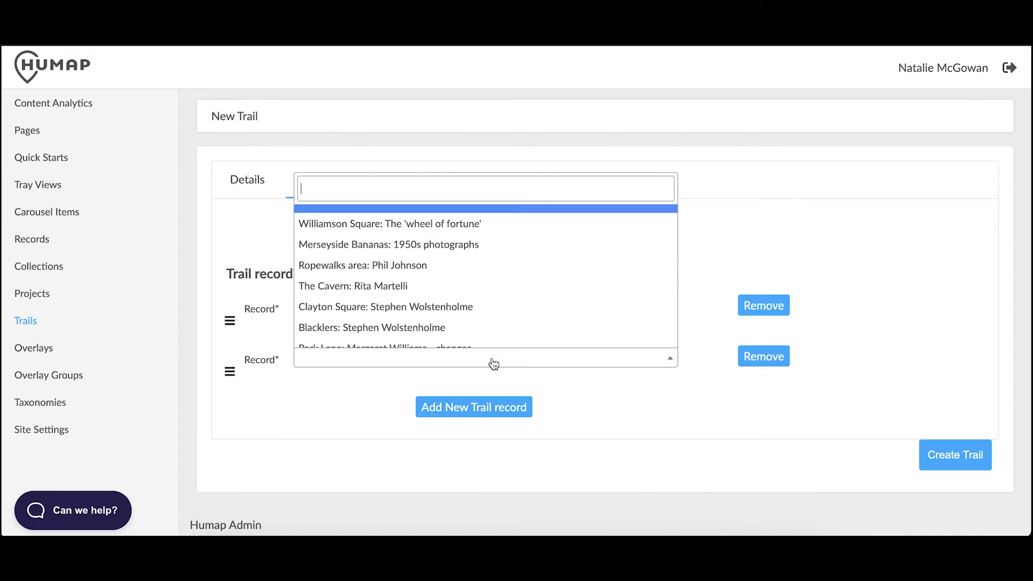
text(bols)
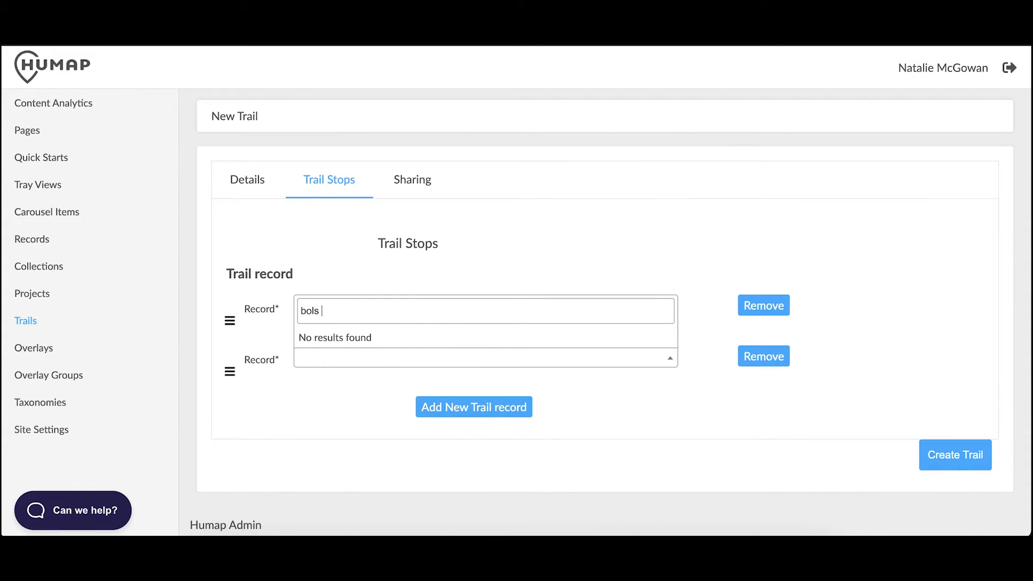
key(BackSpace)
key(BackSpace)
key(Down)
key(Return)
Add a third trail stop and assign the record "St Luke's Church: Photographs" to it.
click(456, 413)
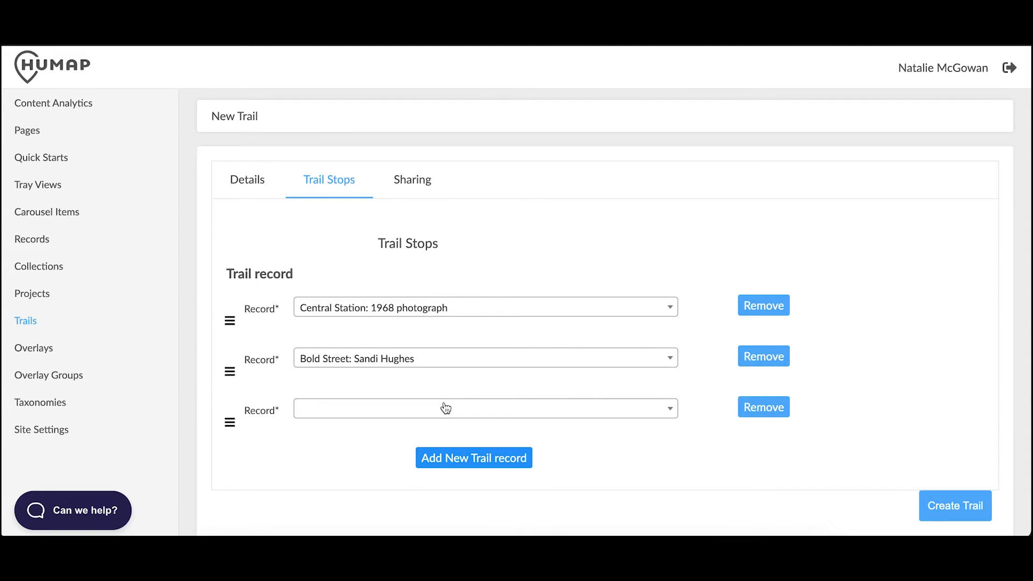
click(445, 408)
text(st)
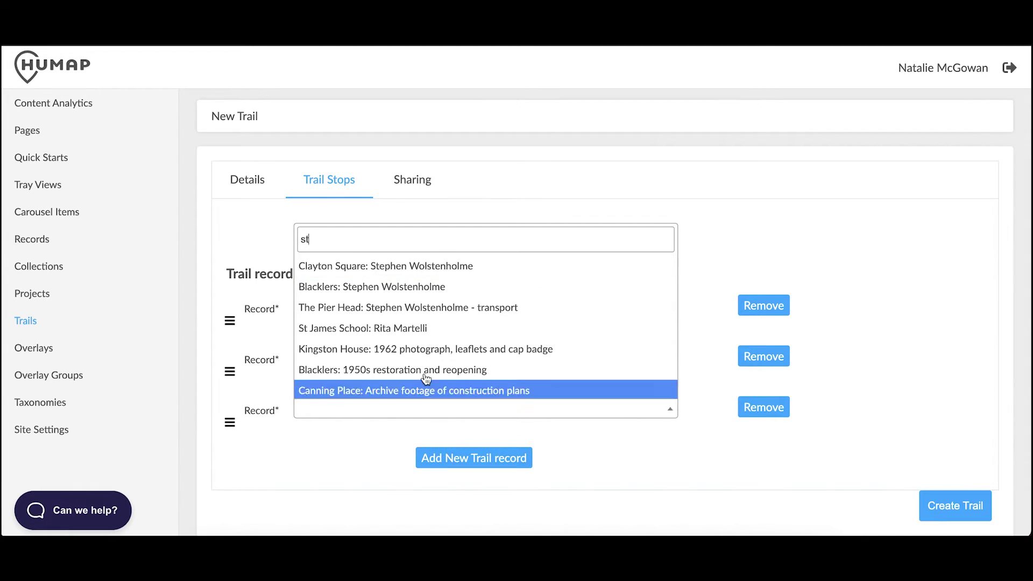
scroll(423, 369, down, 5)
scroll(423, 369, down, 3)
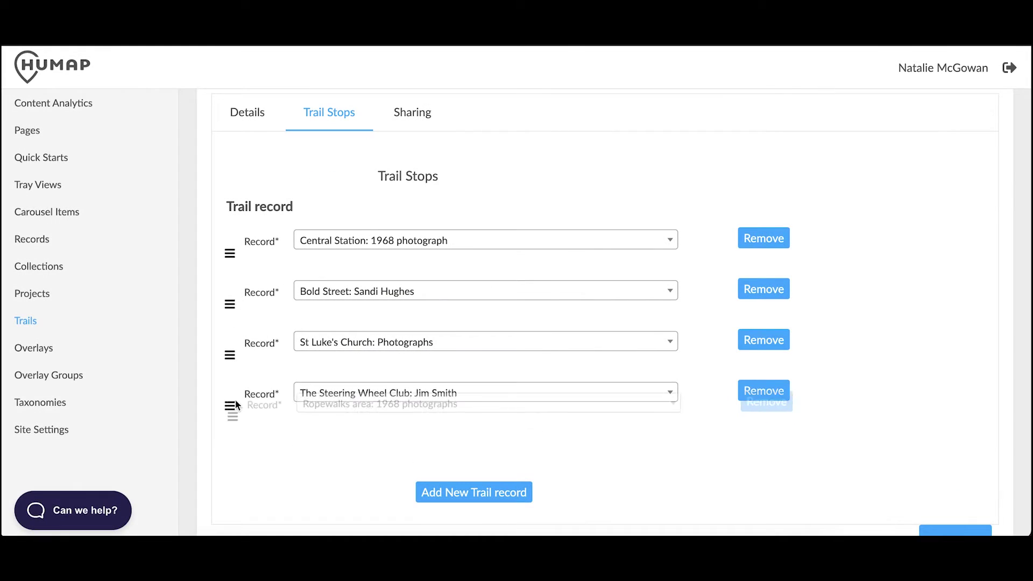
Reorder the trail stops so "Ropewalks area: 1968 photographs" is second and "St Luke's Church: Photographs" is last.
drag(245, 422, 244, 293)
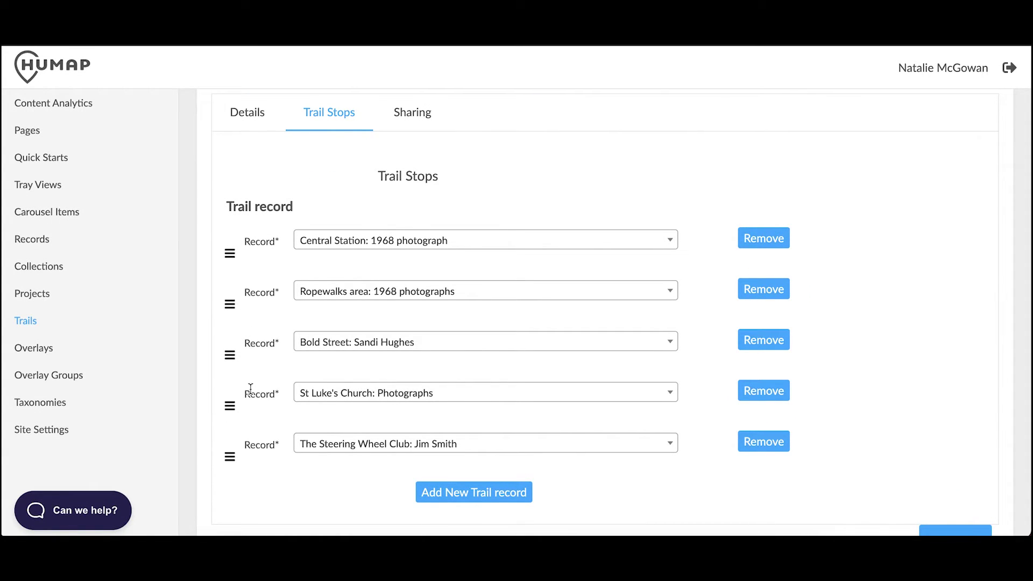
drag(232, 406, 231, 456)
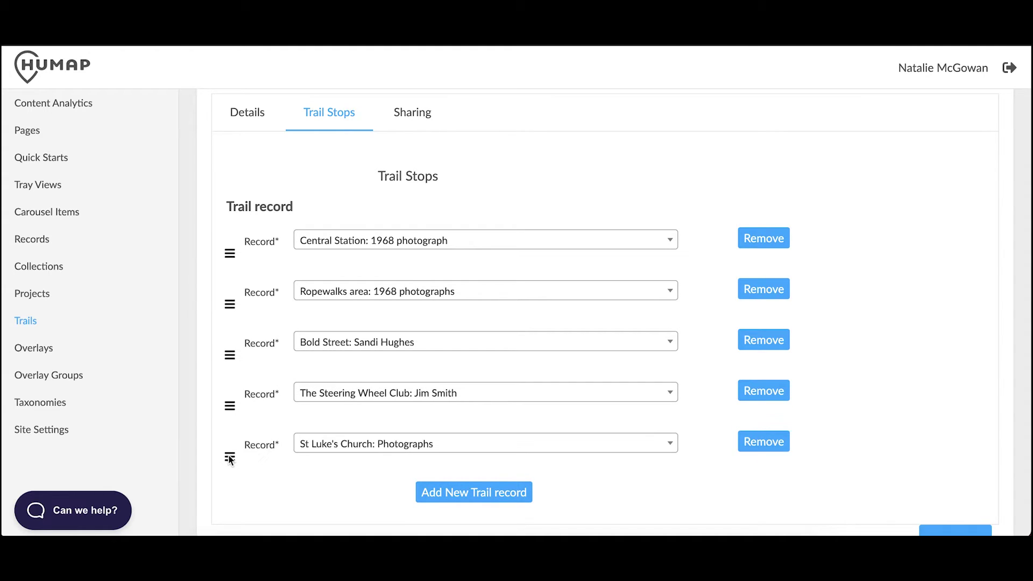
scroll(723, 464, down, 2)
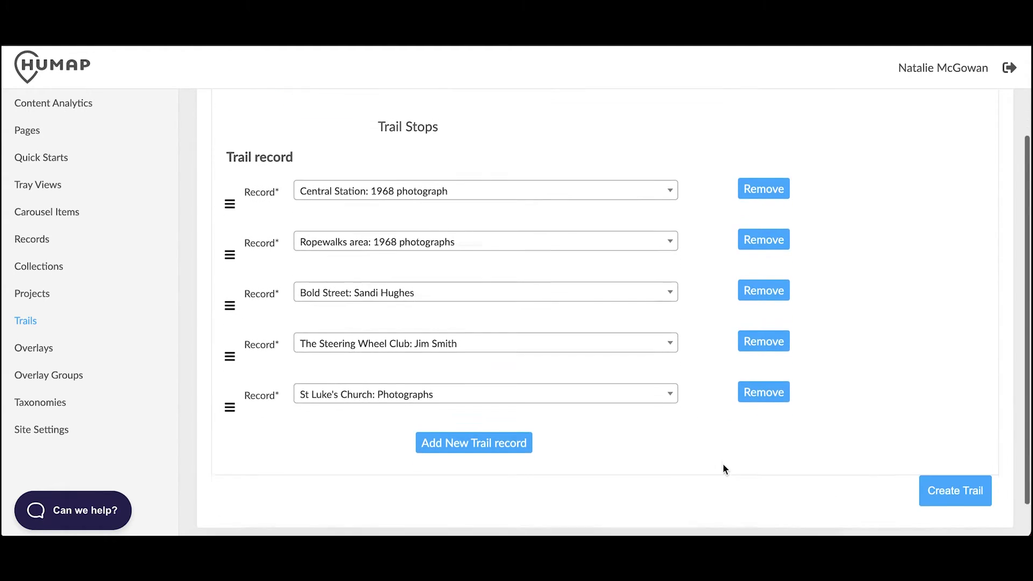
Show the trail's sharing settings and create the trail.
scroll(768, 395, up, 4)
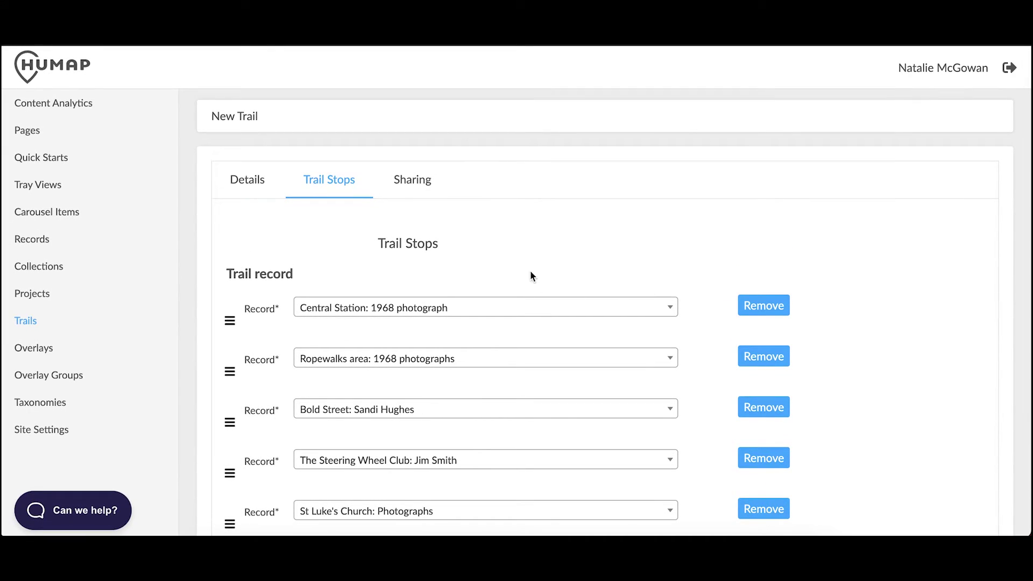
click(421, 191)
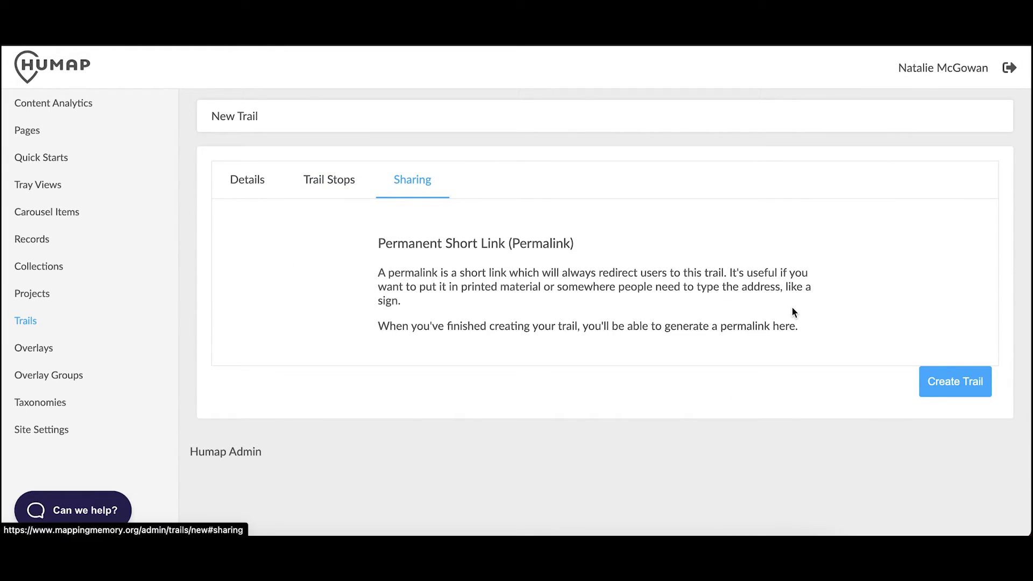
click(961, 383)
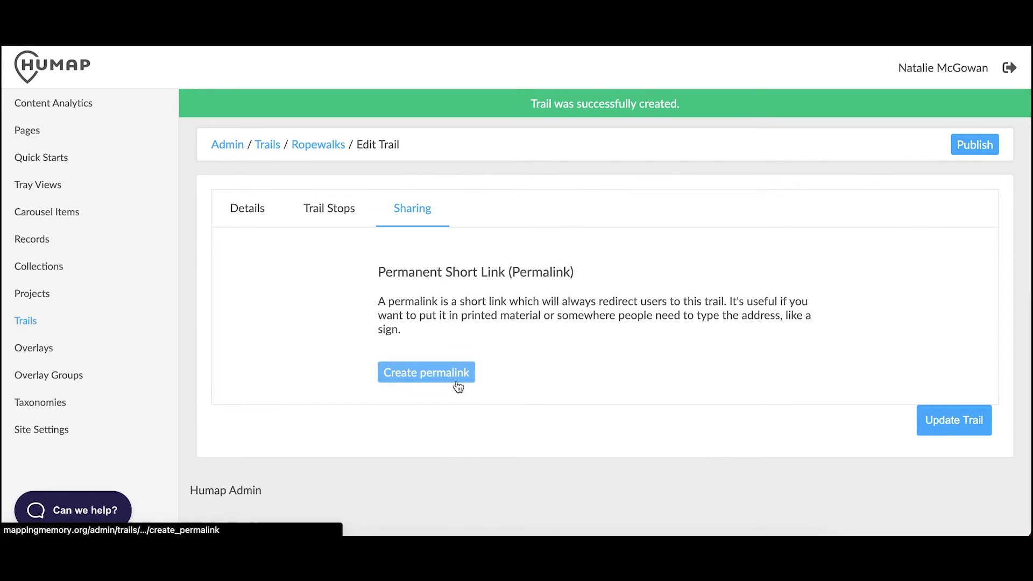
Create a permalink for the Ropewalks trail and review its short link and QR code.
click(458, 387)
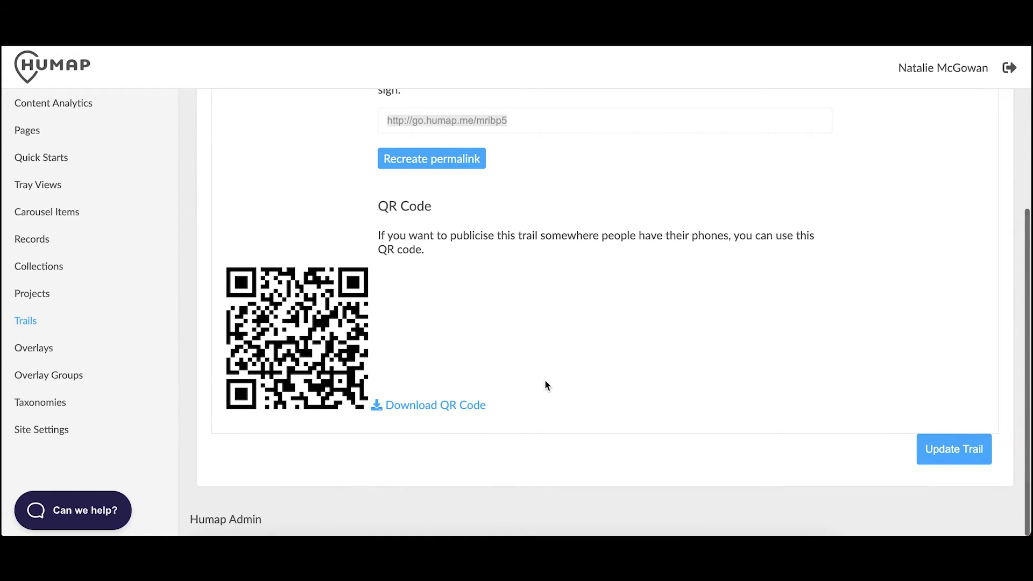
scroll(545, 384, up, 2)
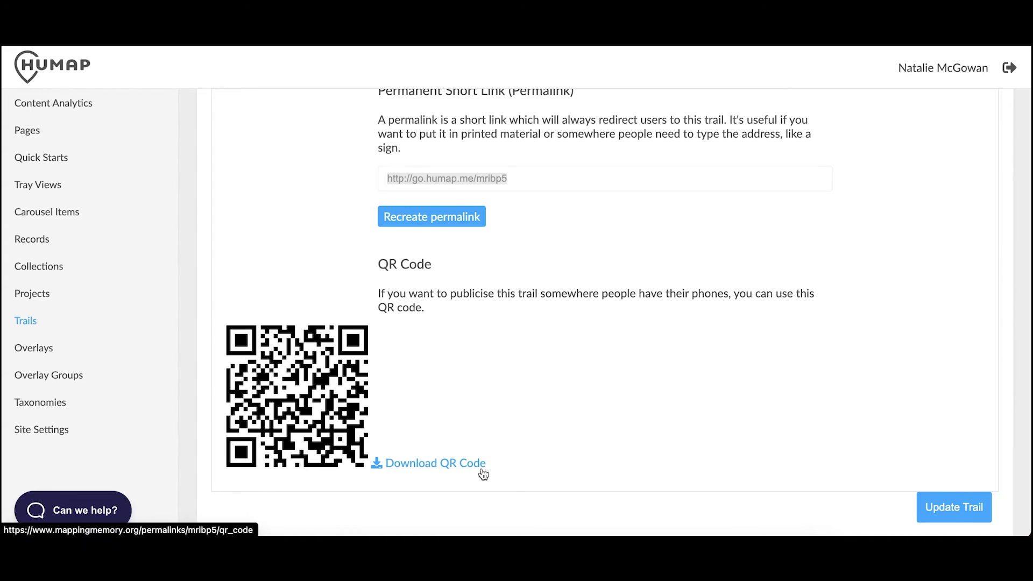
scroll(482, 473, up, 5)
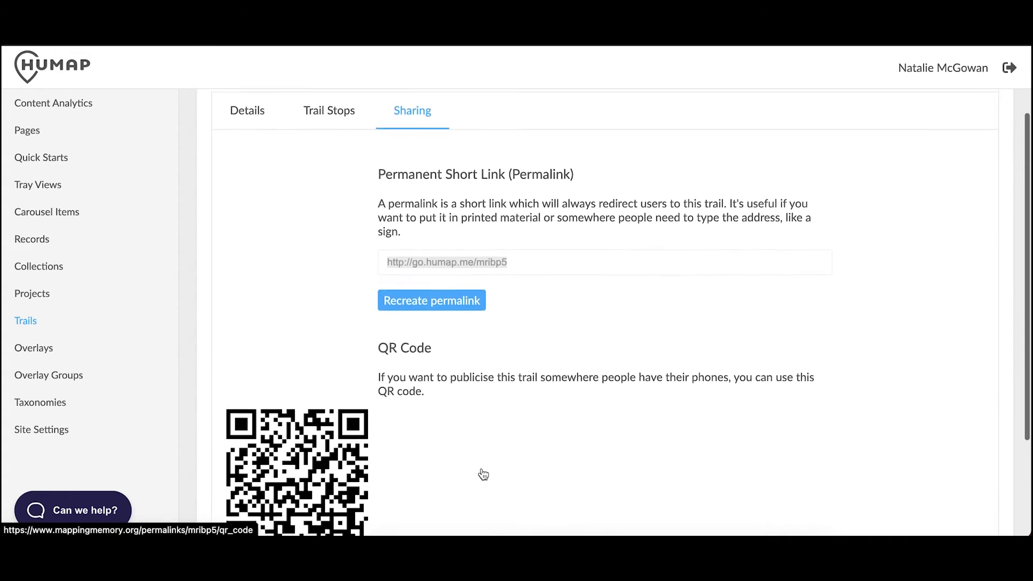
scroll(482, 469, down, 5)
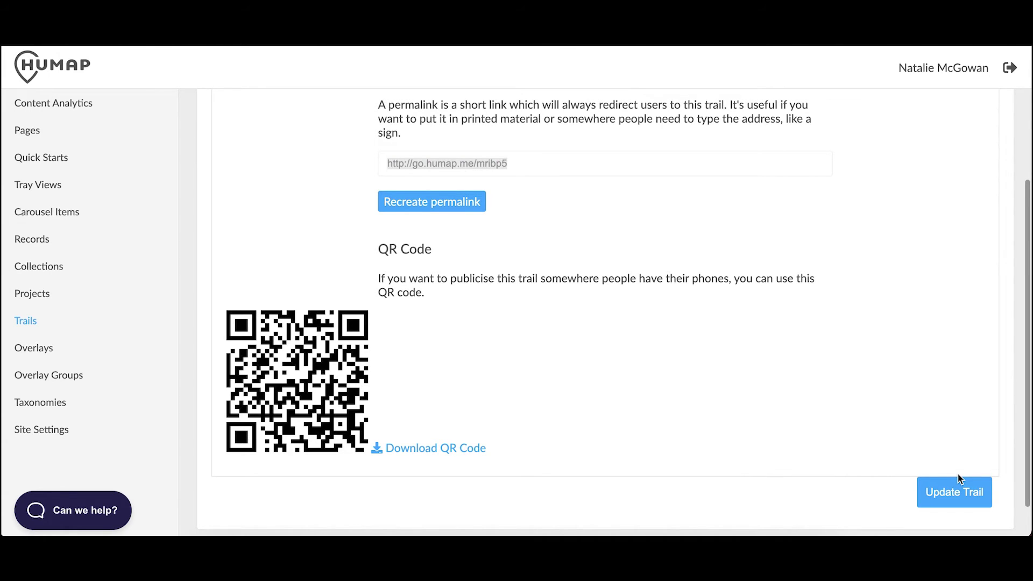
Save the Ropewalks trail with its permalink by updating it.
click(958, 477)
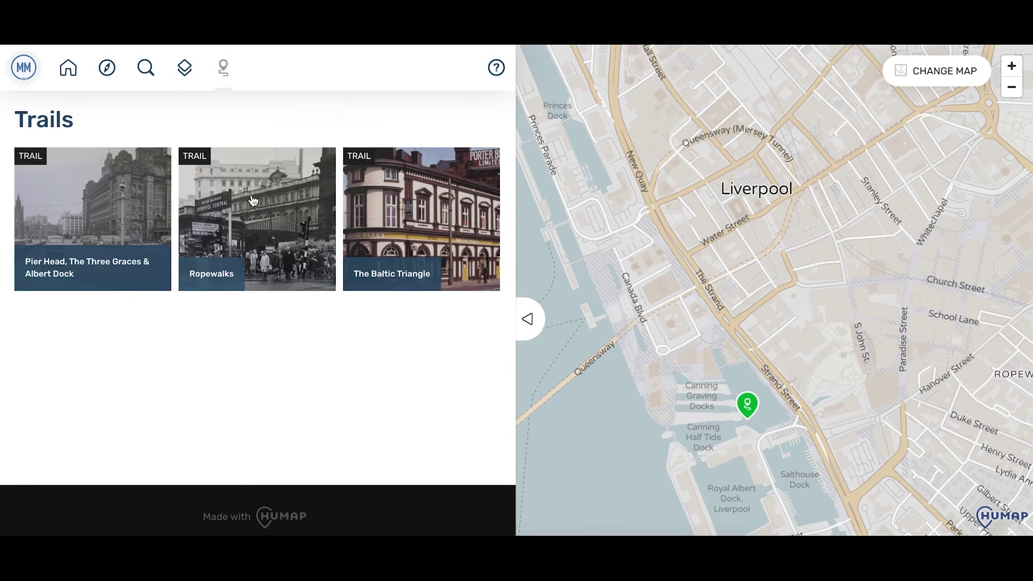
Open the Ropewalks trail from the public Trails page and review its description, stop list and mapped route.
click(253, 215)
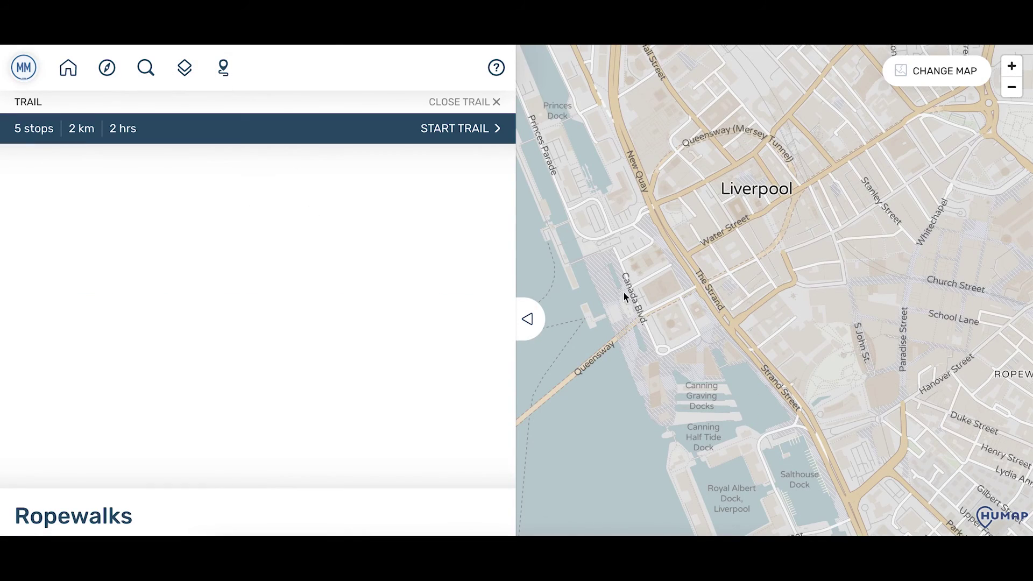
scroll(475, 422, down, 4)
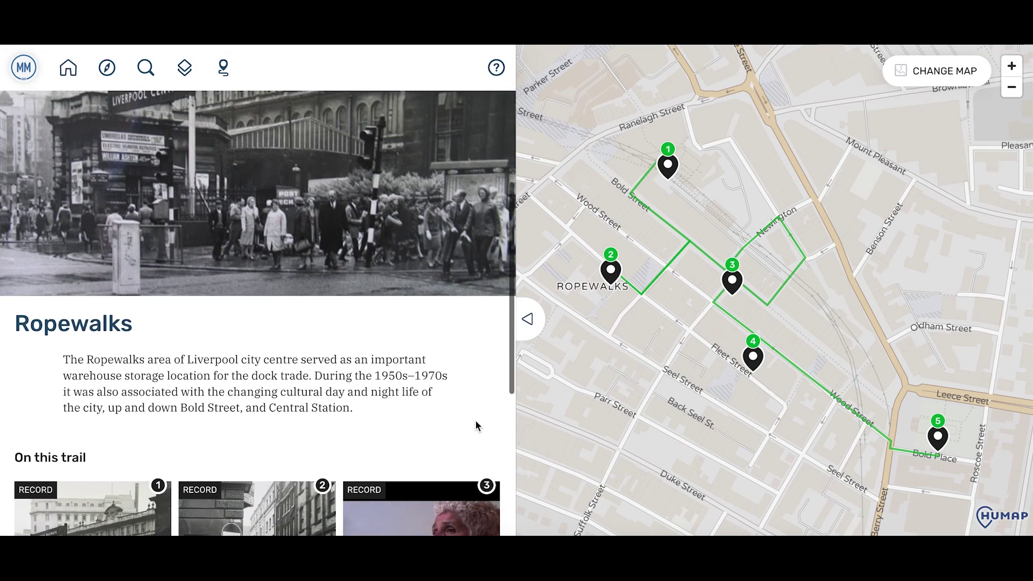
scroll(477, 423, down, 5)
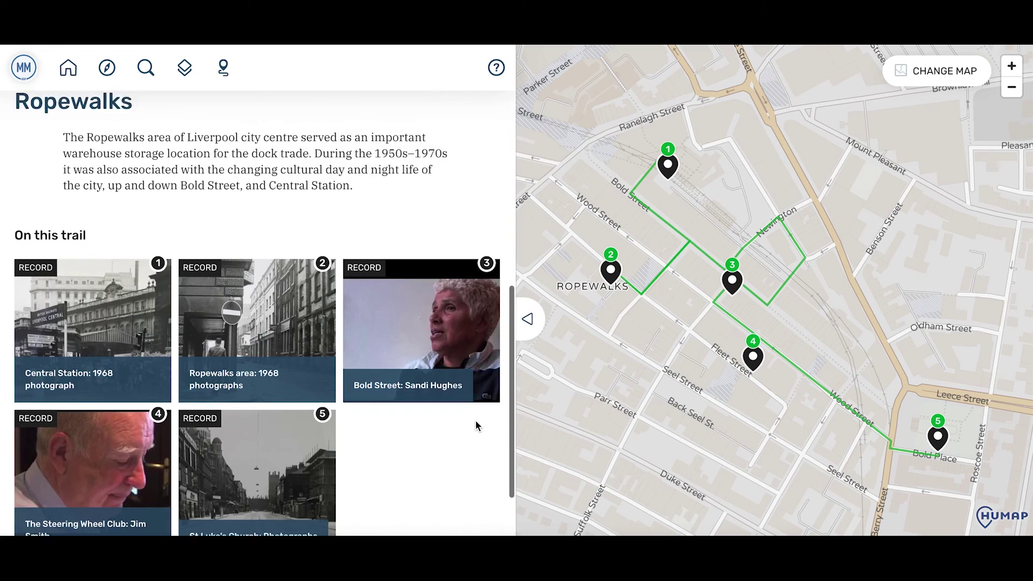
scroll(476, 421, up, 9)
Start the Ropewalks trail and advance through its stops from the first one onward.
click(470, 129)
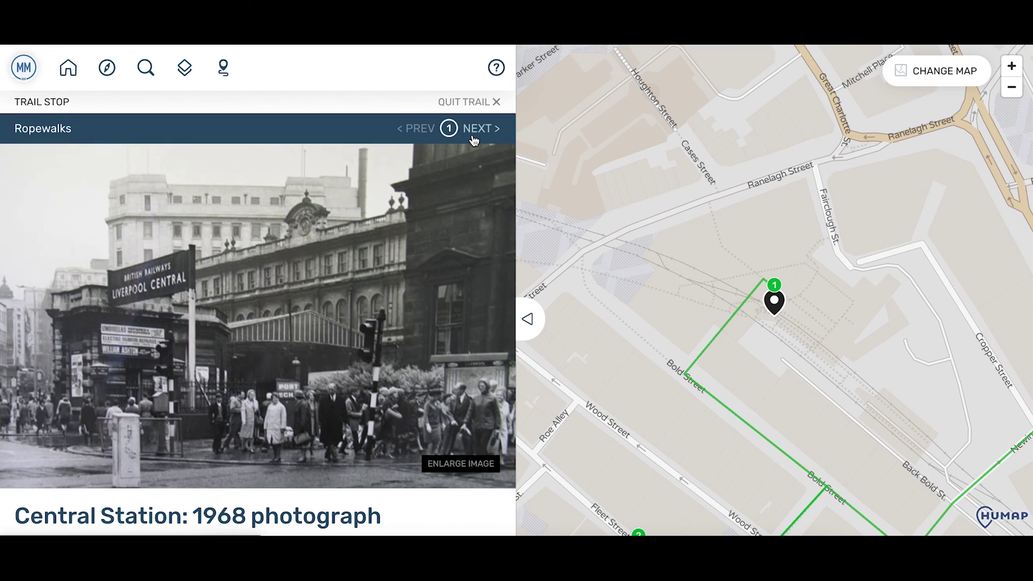
click(473, 136)
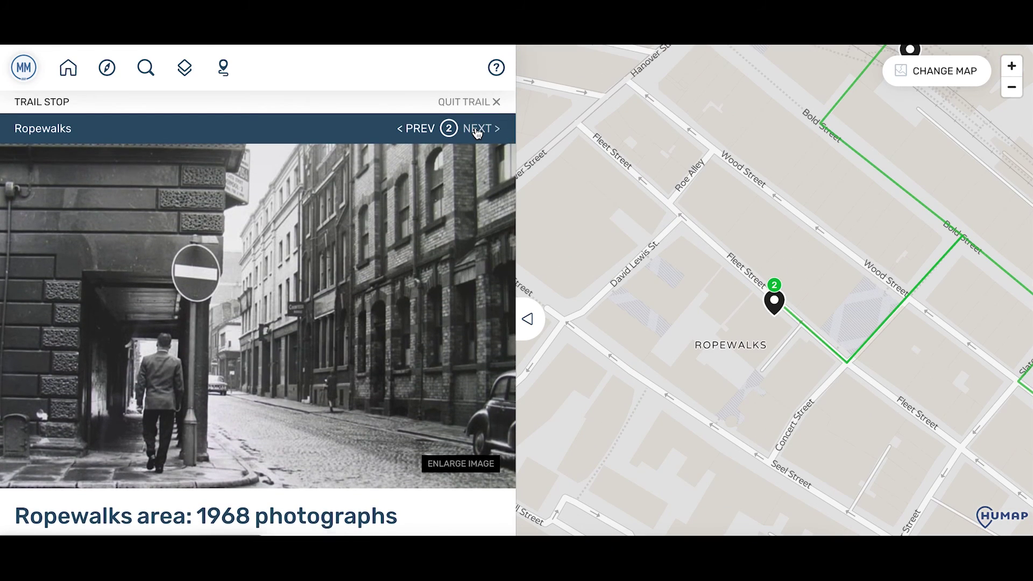
click(476, 130)
click(476, 130)
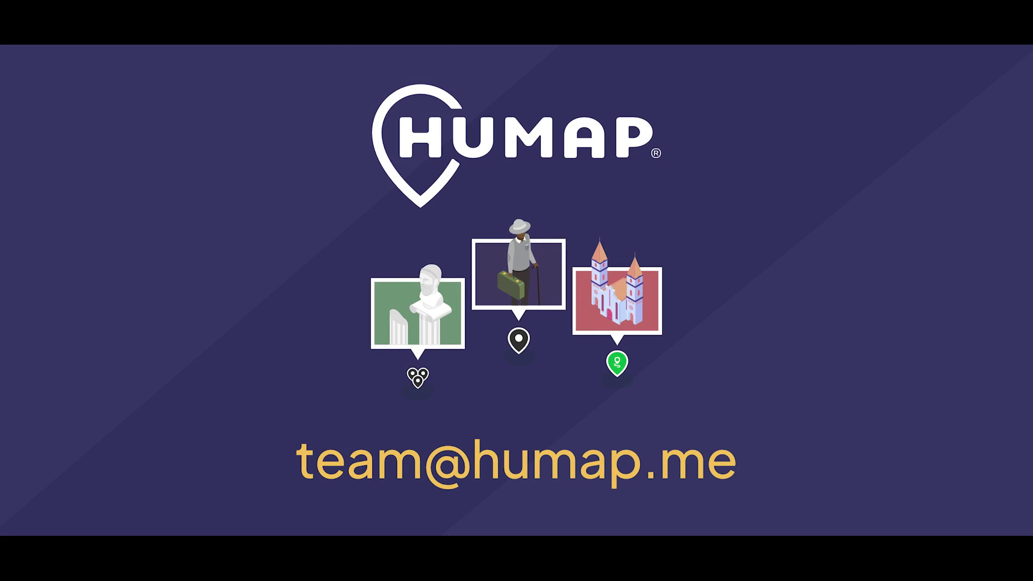